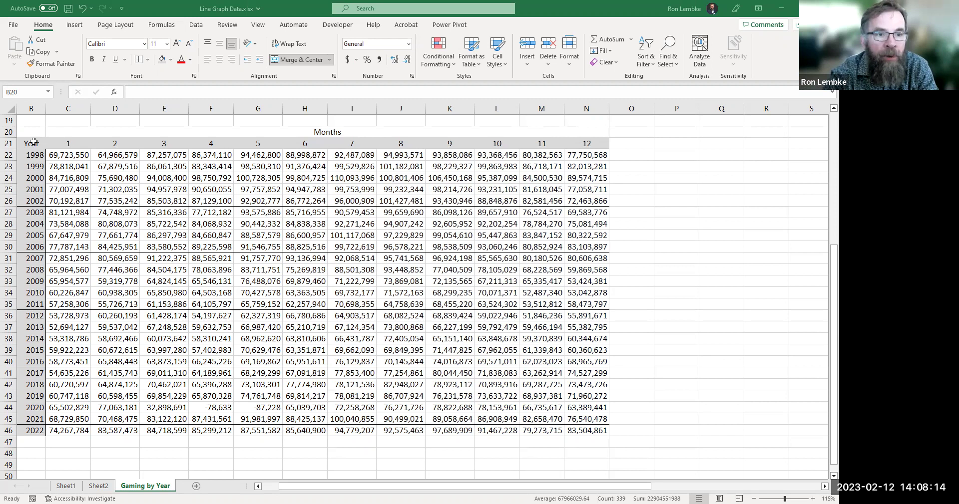
# Step: Chart B21:N46, Year header included, as a line chart with rows and columns switched
pyautogui.moveTo(33, 143); pyautogui.dragTo(577, 428)
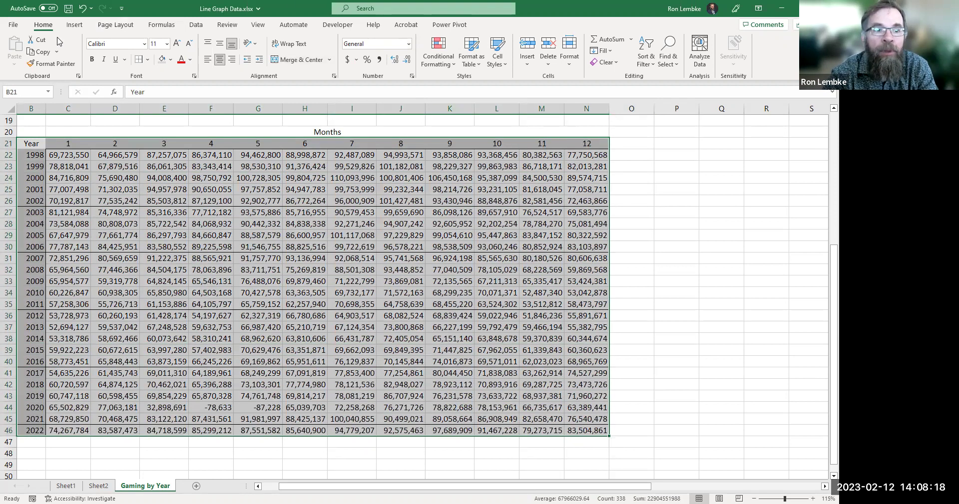
pyautogui.click(75, 25)
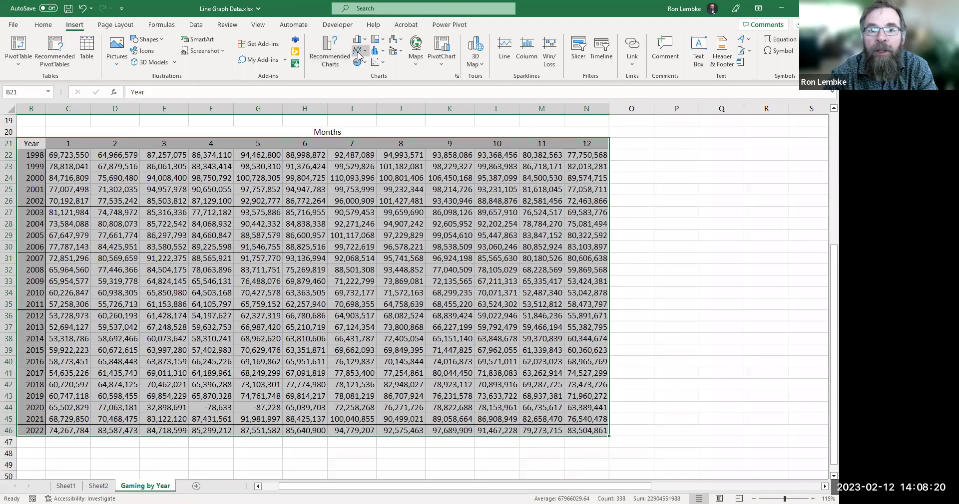
pyautogui.hotkey('alt', 'F1')
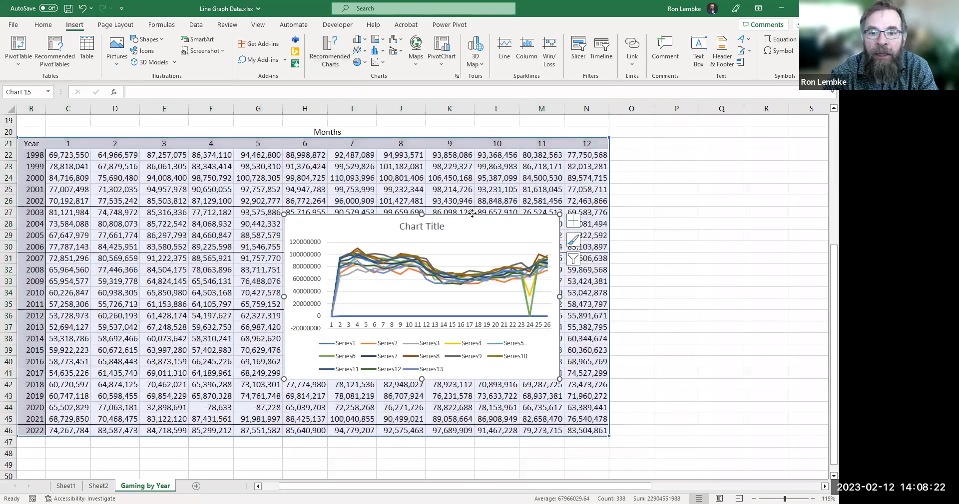
pyautogui.moveTo(472, 214); pyautogui.dragTo(485, 234)
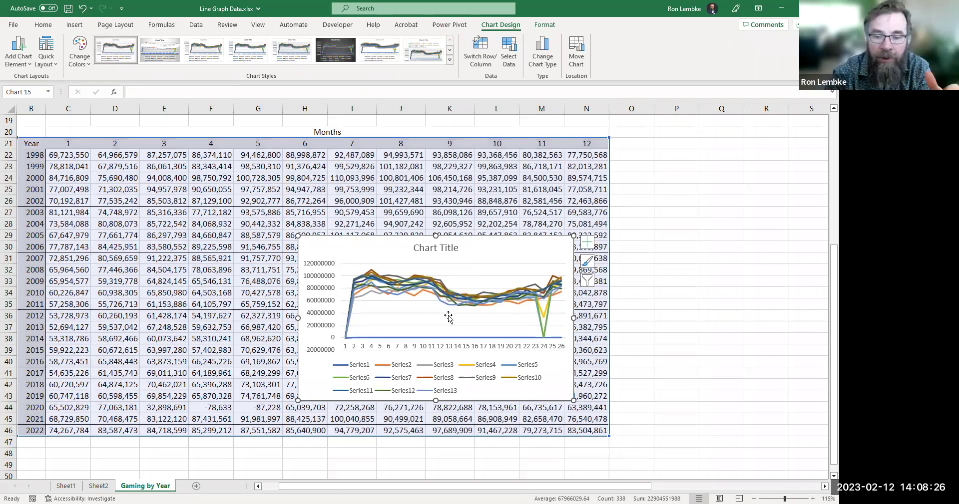
pyautogui.click(481, 58)
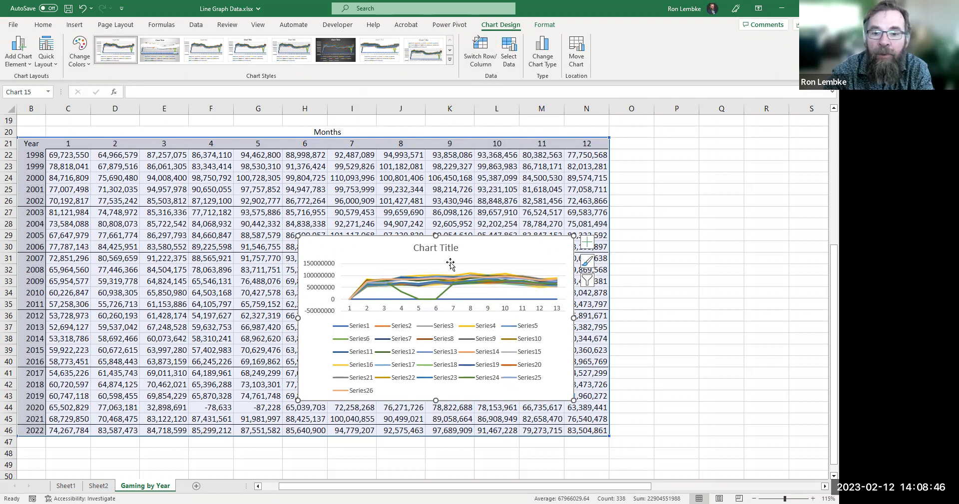
# Step: Retitle the chart Included "Year" and move it beside the table's right side
pyautogui.click(445, 247)
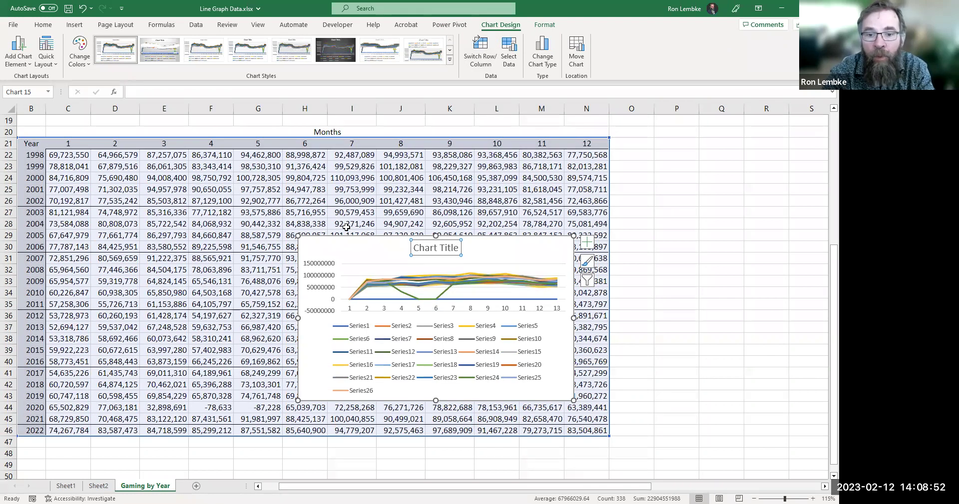
pyautogui.click(450, 248)
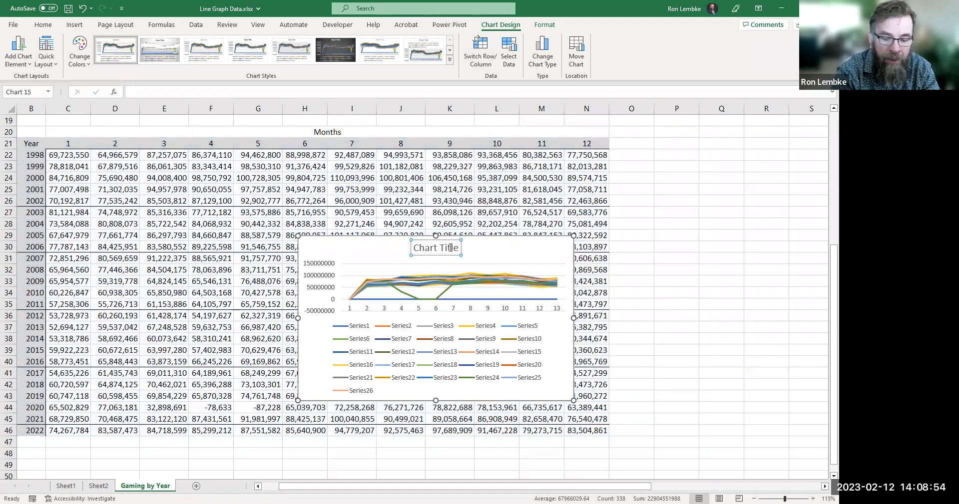
pyautogui.hotkey('shift', 'Home')
pyautogui.press('BackSpace')
pyautogui.press('Delete')
pyautogui.press('Delete')
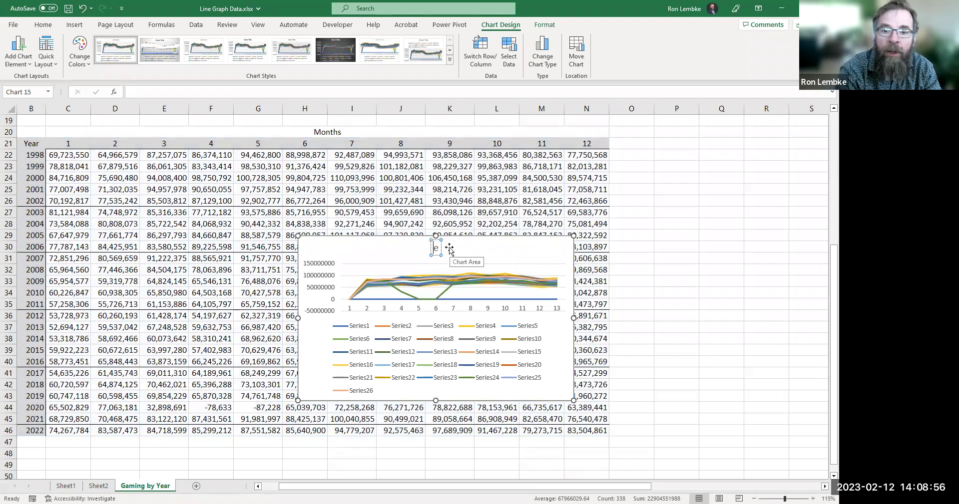
pyautogui.write('Included "Year"')
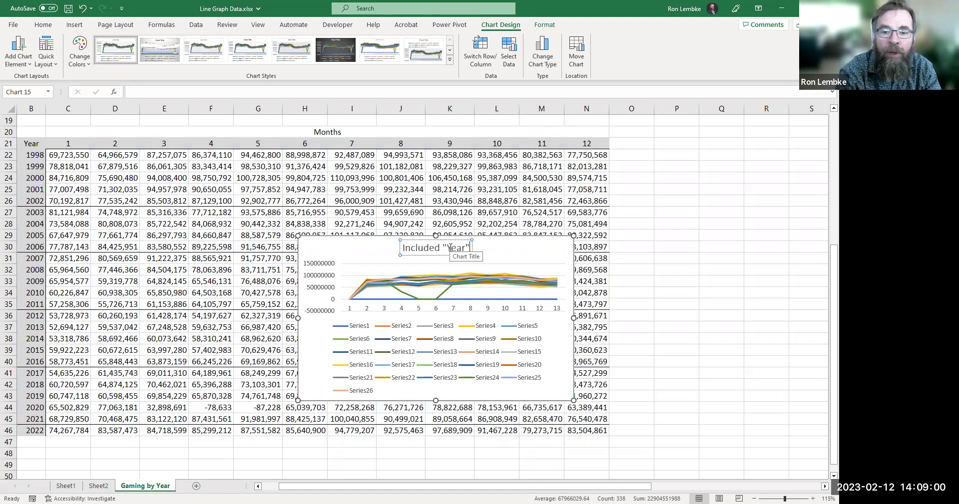
pyautogui.click(625, 226)
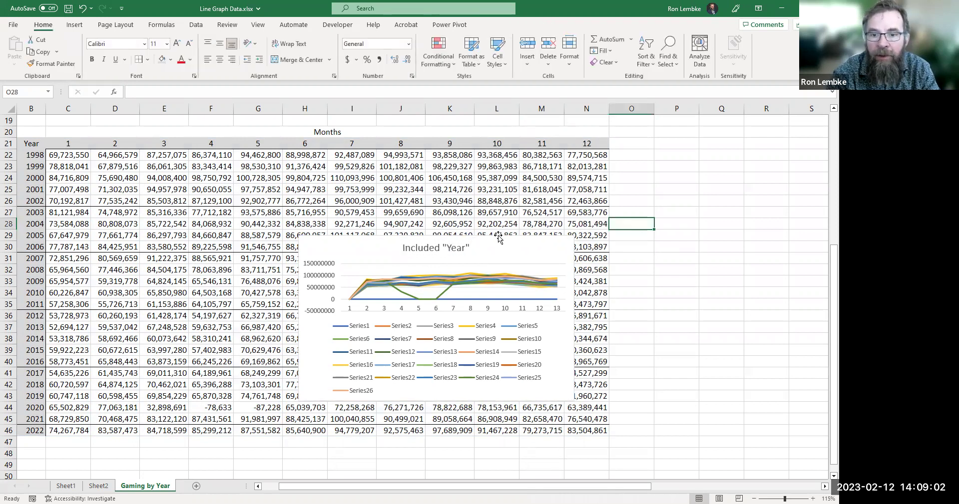
pyautogui.moveTo(498, 235); pyautogui.dragTo(759, 145)
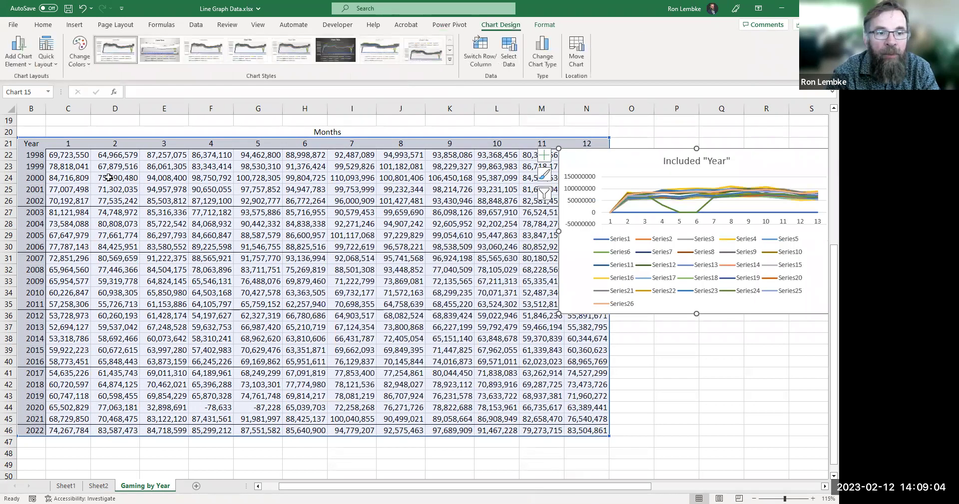
# Step: Clear B21, then chart B21:N46 as a line chart with rows and columns switched
pyautogui.click(31, 146)
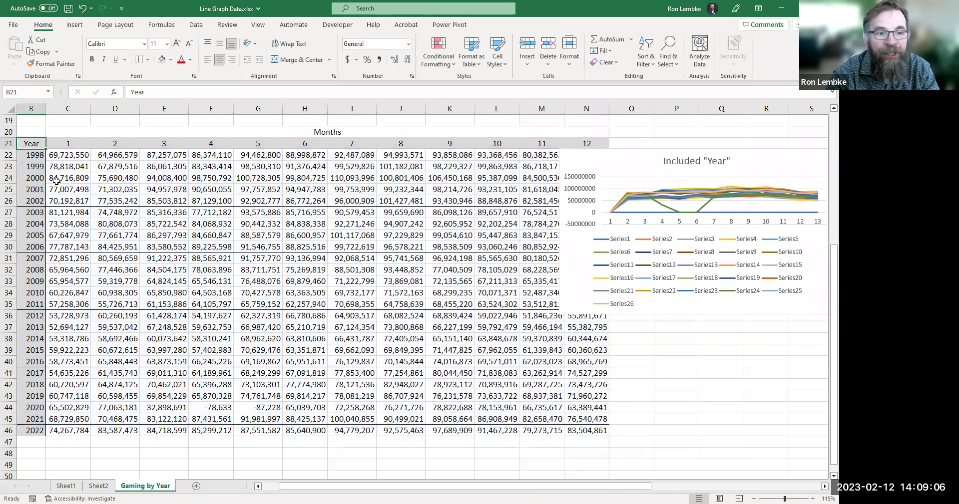
pyautogui.press('Delete')
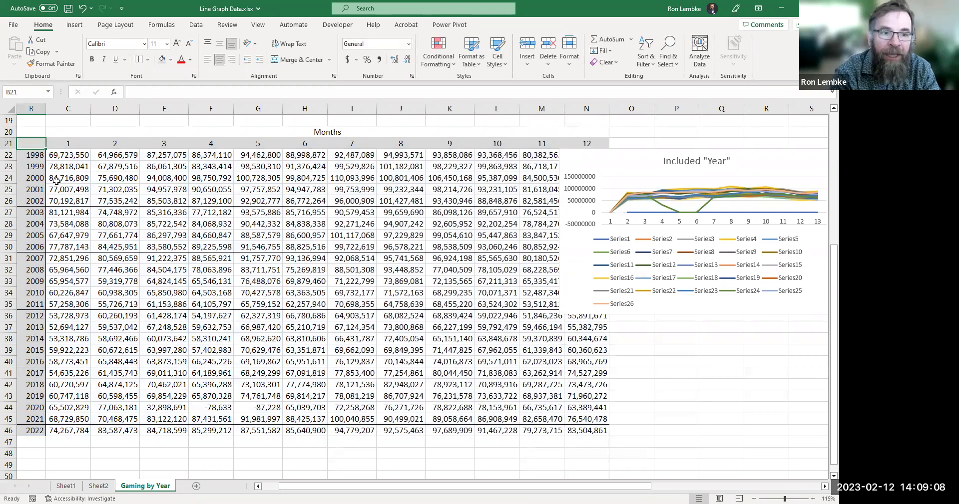
pyautogui.moveTo(31, 155); pyautogui.dragTo(164, 144)
pyautogui.moveTo(417, 225); pyautogui.dragTo(595, 432)
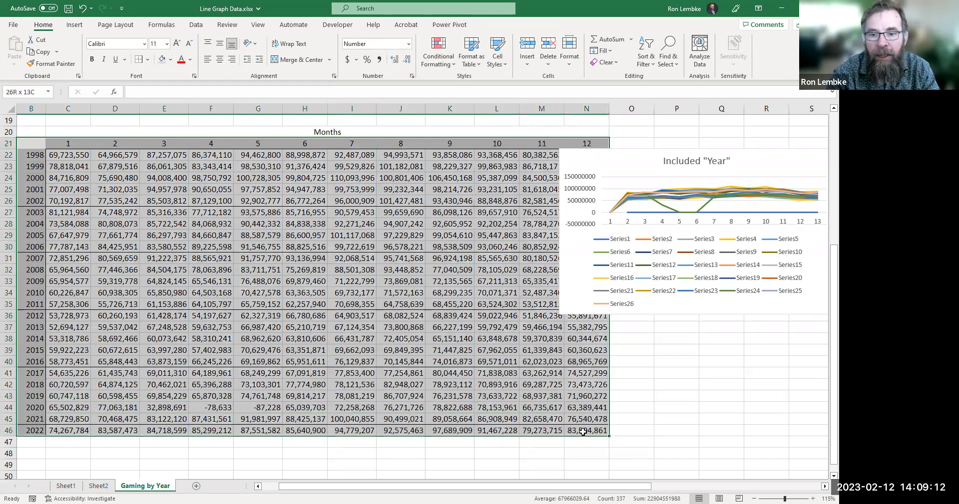
pyautogui.click(73, 28)
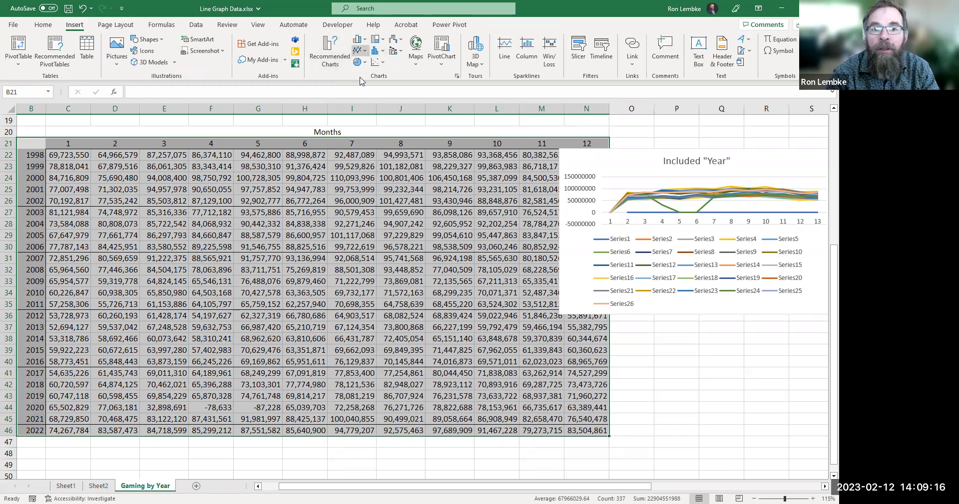
pyautogui.hotkey('alt', 'F1')
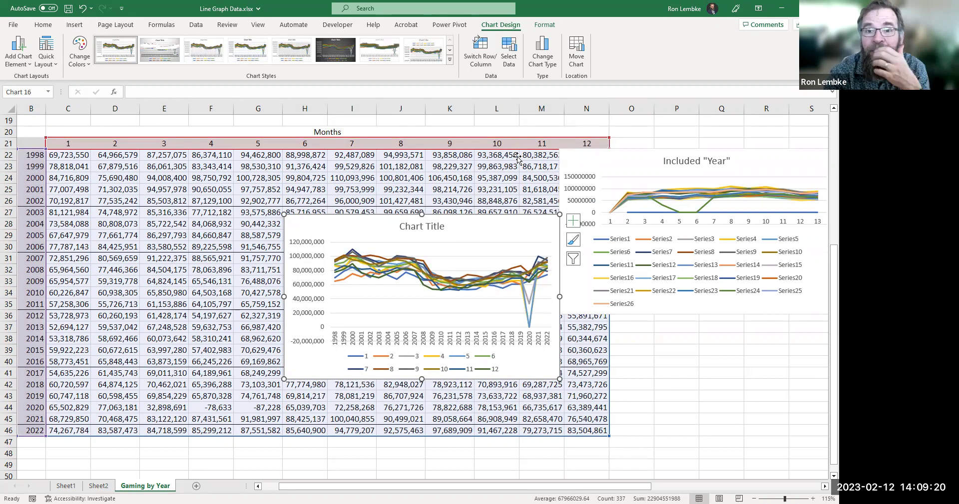
pyautogui.click(496, 61)
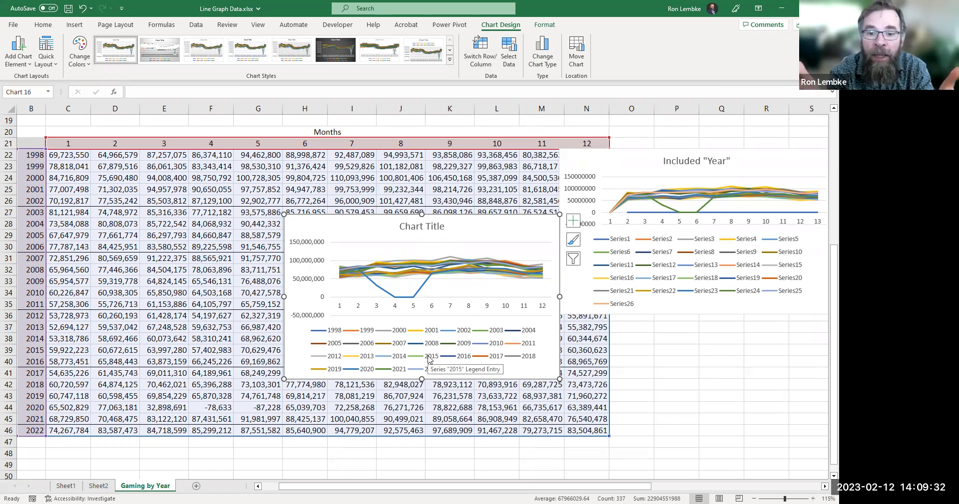
# Step: Title the second chart Deleted "Year" and move it left over columns B–G
pyautogui.click(430, 225)
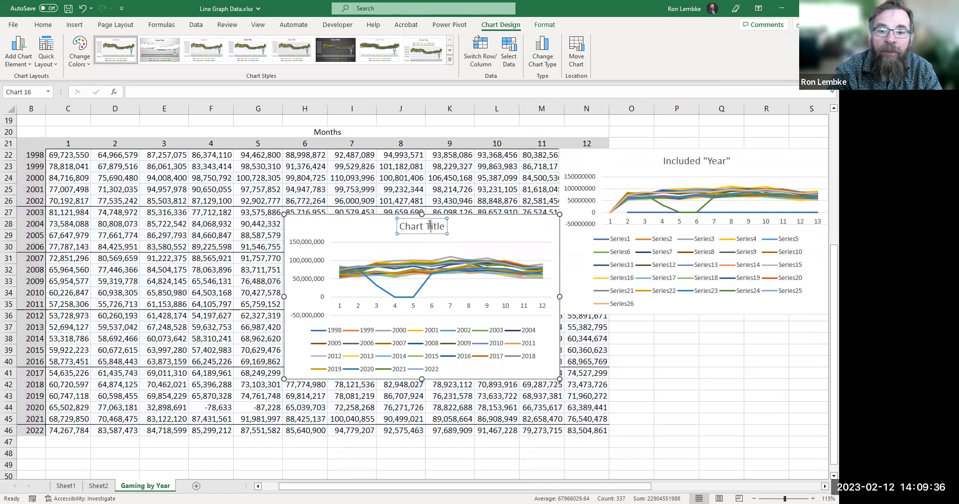
pyautogui.tripleClick(430, 227)
pyautogui.write('De')
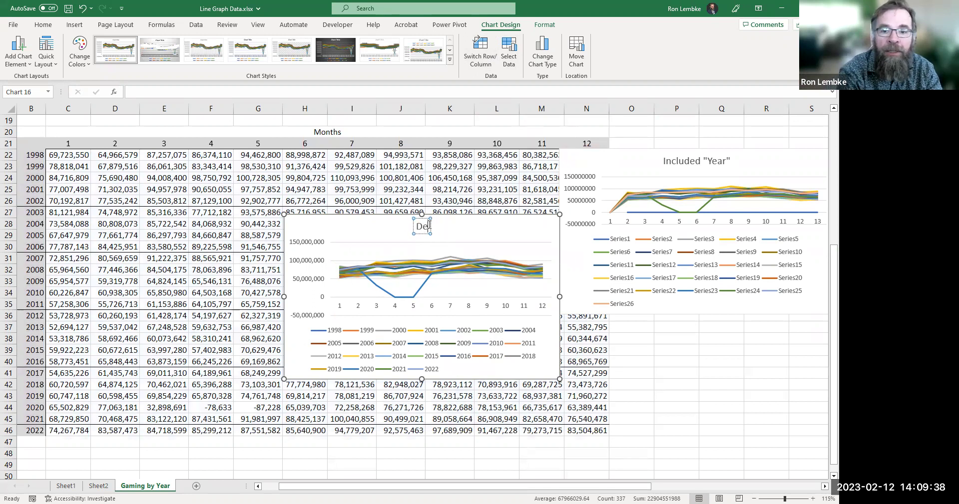
pyautogui.write('leted "Year"')
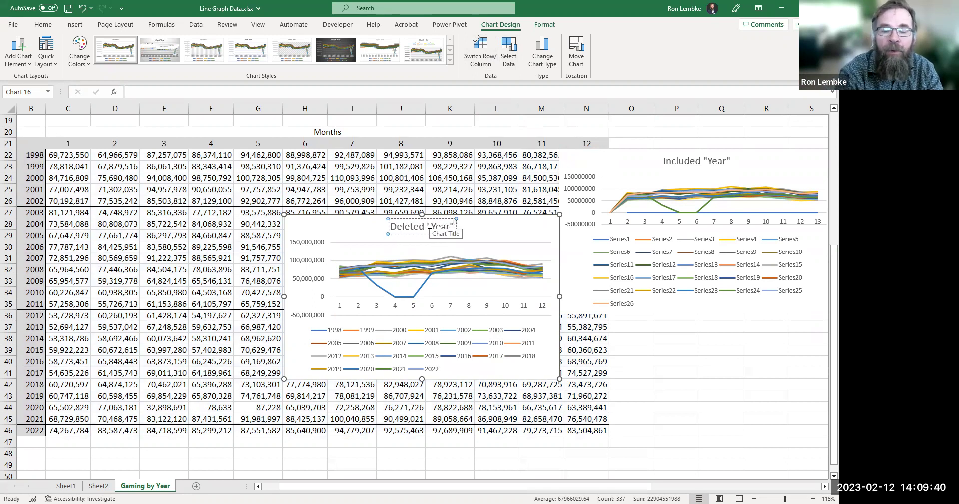
pyautogui.click(258, 293)
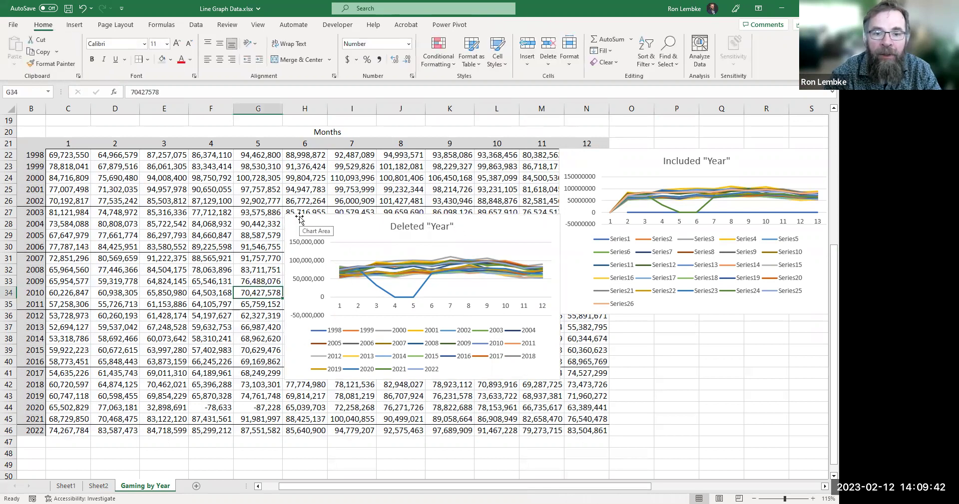
pyautogui.click(299, 216)
pyautogui.moveTo(299, 216); pyautogui.dragTo(87, 183)
# Step: Put the Year header back into cell B21
pyautogui.click(40, 143)
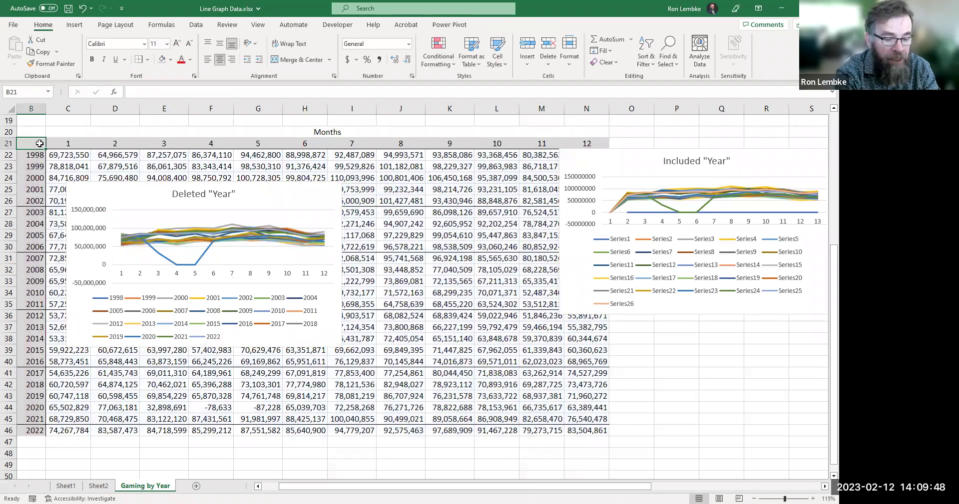
pyautogui.write('Year')
pyautogui.press('Return')
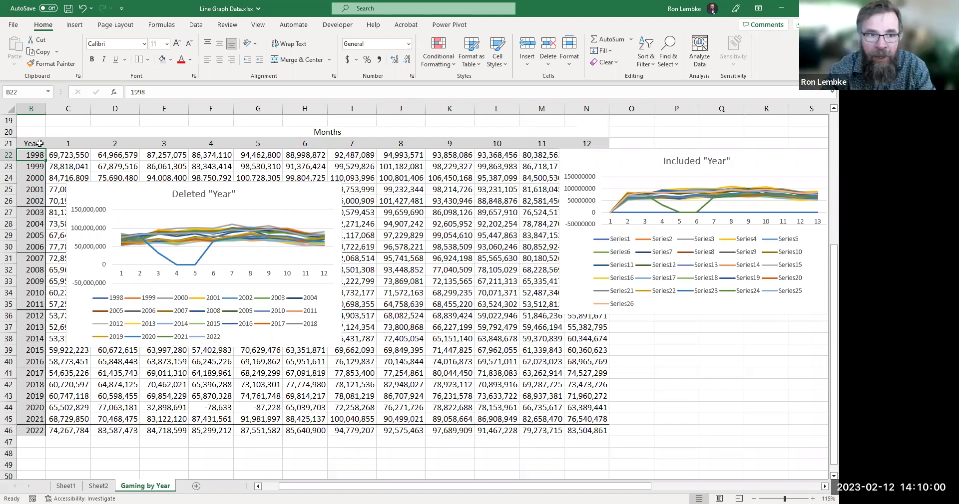
pyautogui.click(39, 143)
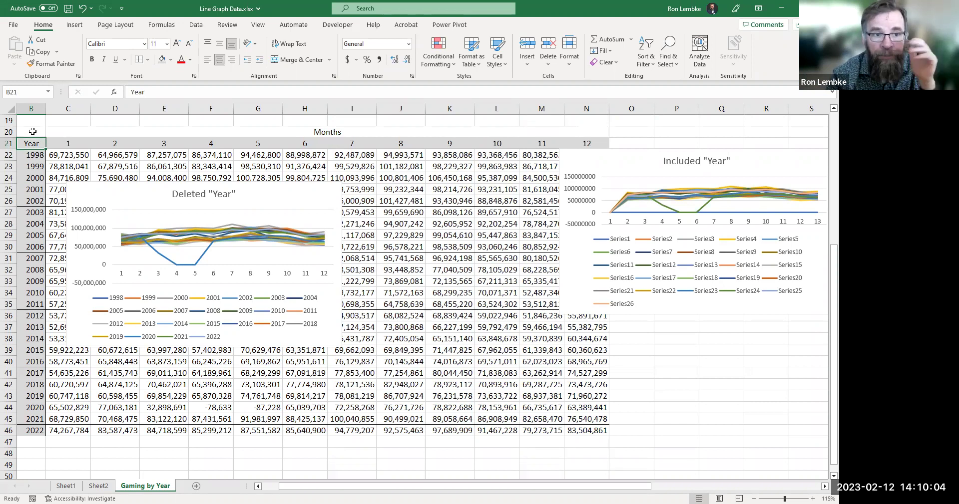
pyautogui.moveTo(32, 132); pyautogui.dragTo(496, 433)
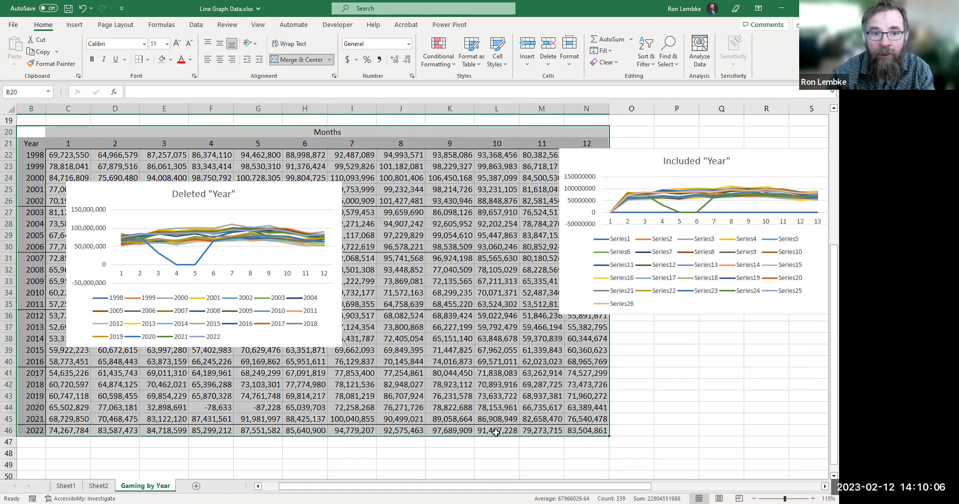
pyautogui.click(424, 215)
pyautogui.click(339, 131)
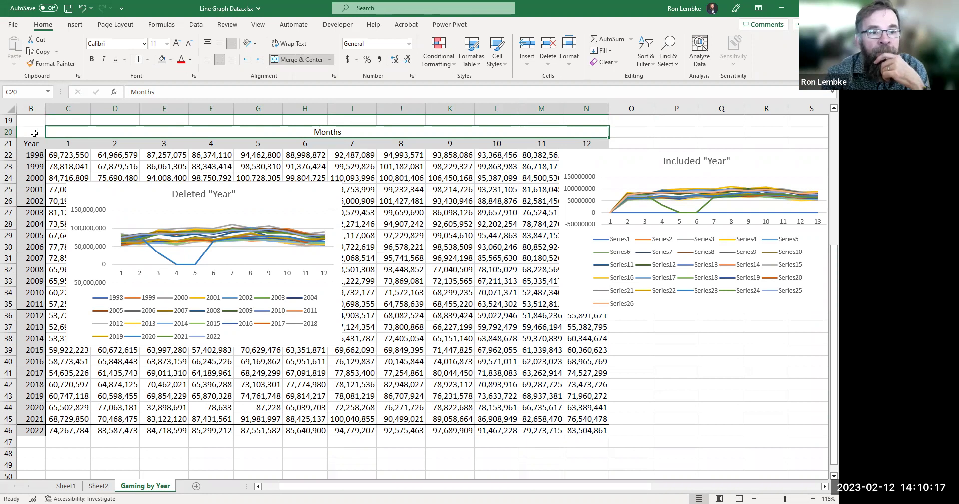
pyautogui.moveTo(32, 132)
pyautogui.mouseDown()
pyautogui.moveTo(452, 396)
pyautogui.moveTo(468, 429)
pyautogui.mouseUp()
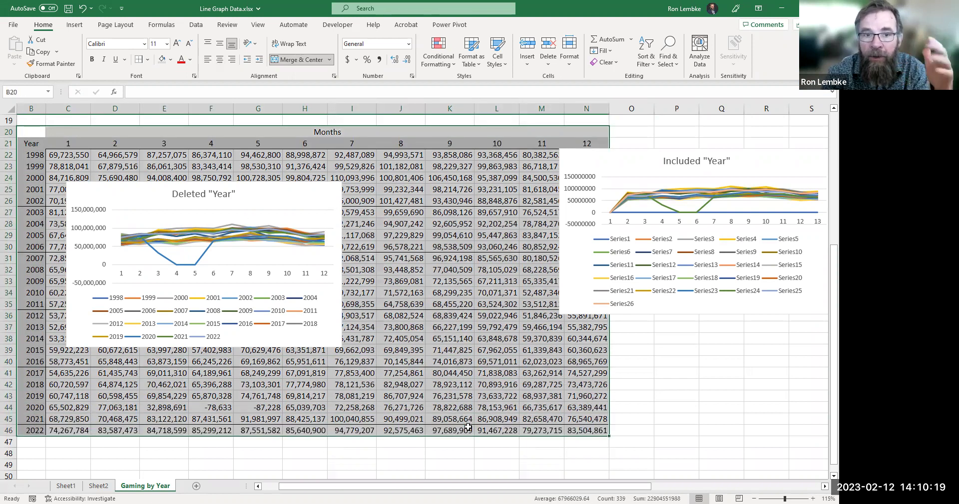
# Step: Insert a basic line chart at the lower right with rows and columns switched
pyautogui.click(75, 25)
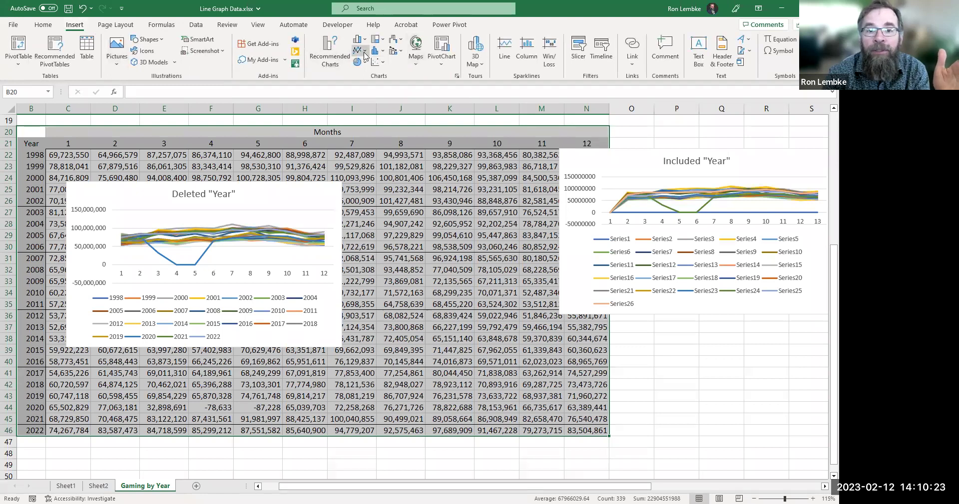
pyautogui.click(359, 50)
pyautogui.click(364, 85)
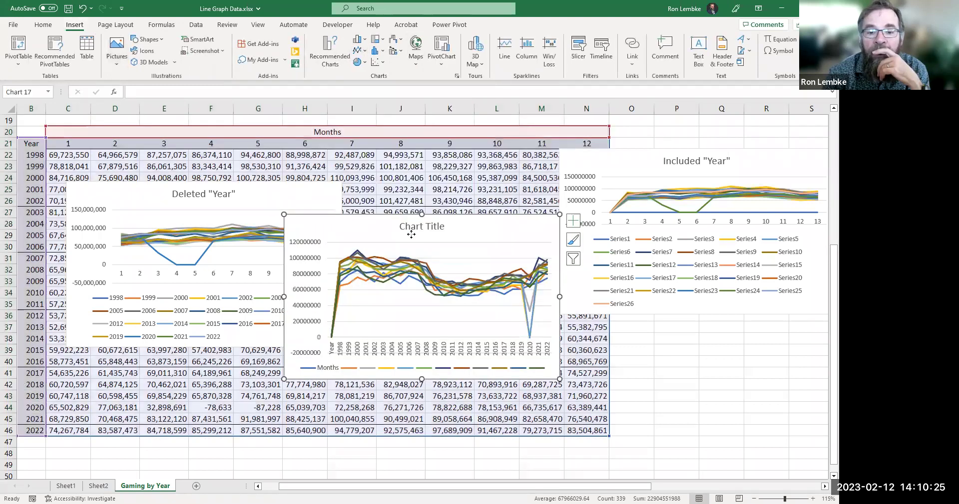
pyautogui.moveTo(503, 312); pyautogui.dragTo(535, 318)
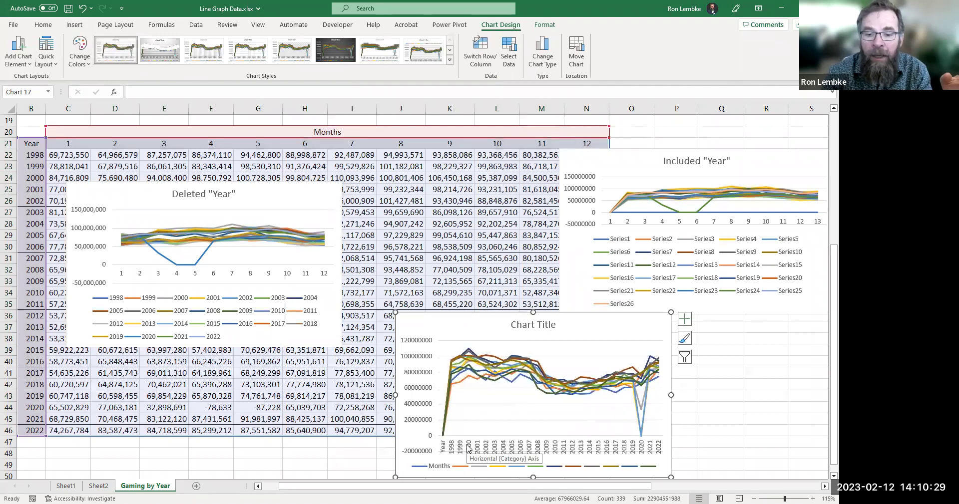
pyautogui.click(473, 51)
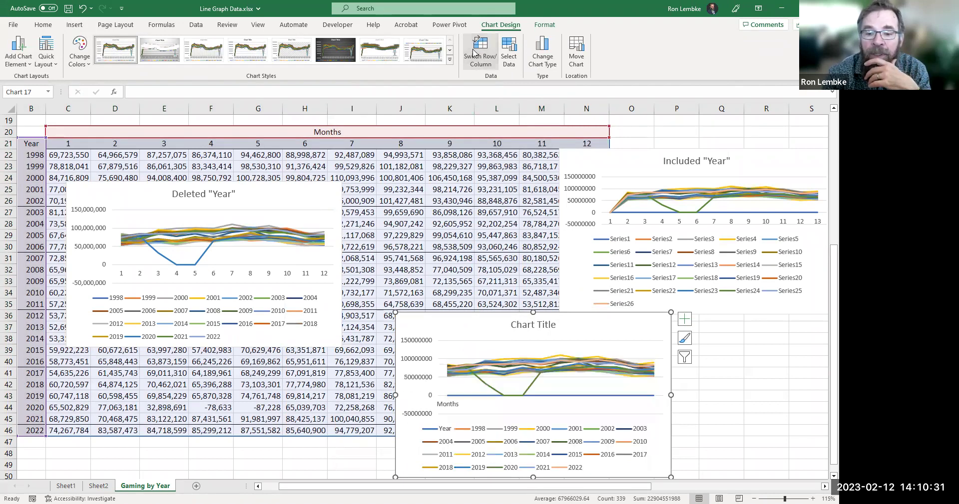
# Step: Title the new chart Included "Year" and "Months"
pyautogui.click(534, 323)
pyautogui.click(533, 324)
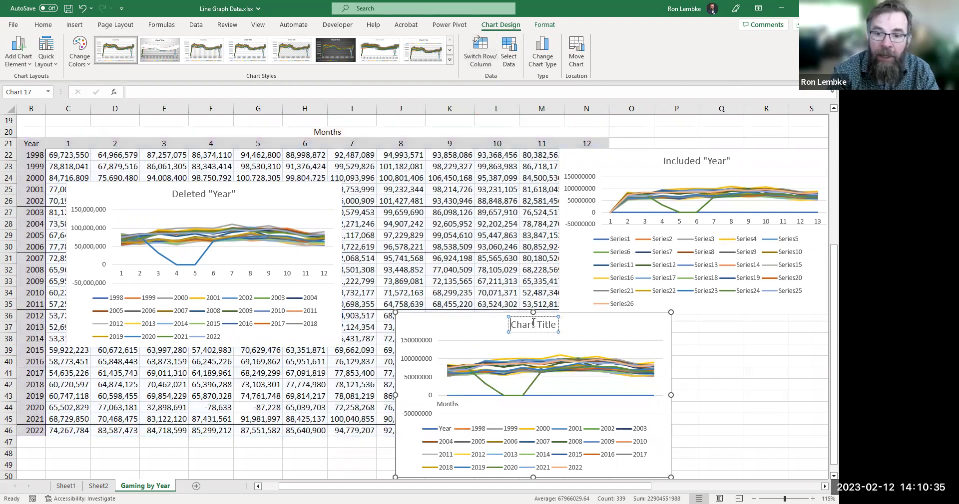
pyautogui.tripleClick(534, 324)
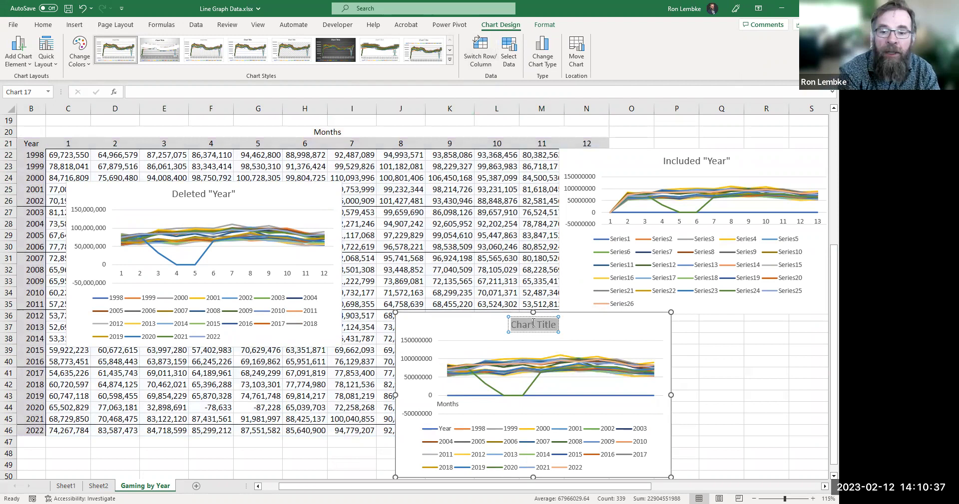
pyautogui.write('Included "Year')
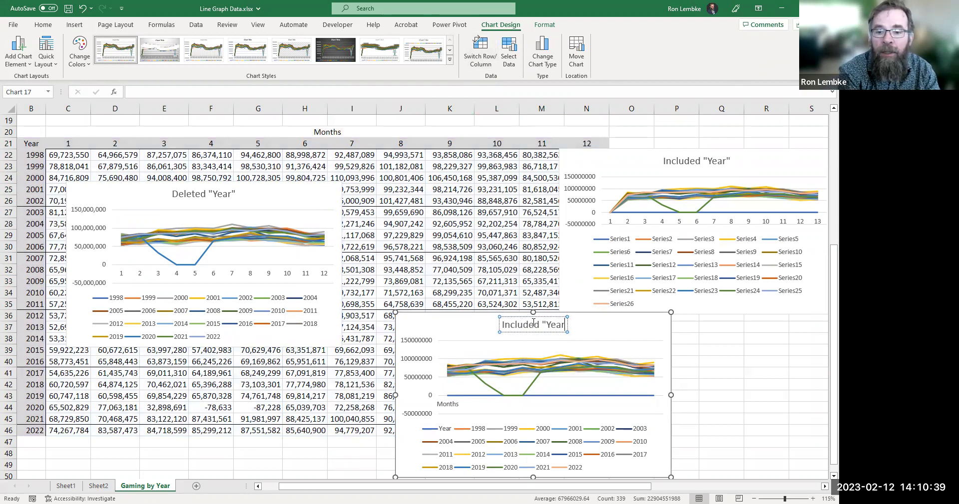
pyautogui.write('" and "Months"')
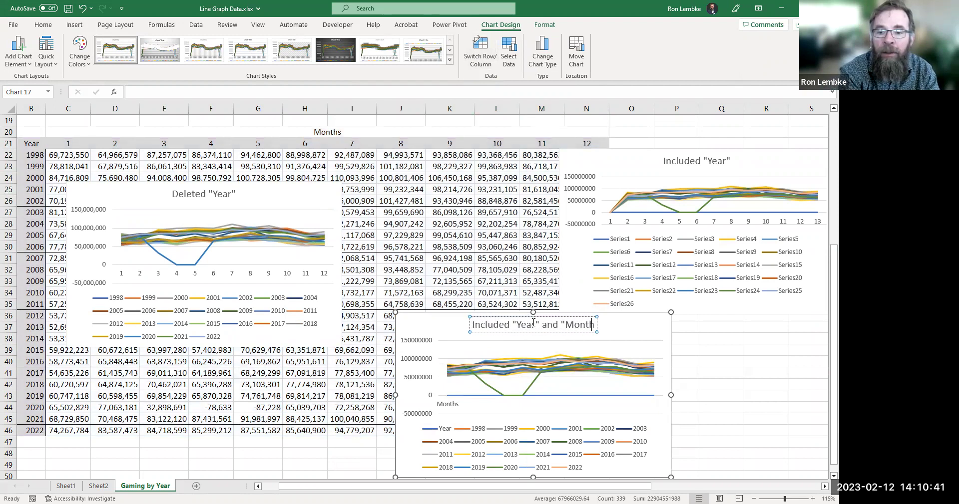
pyautogui.click(513, 293)
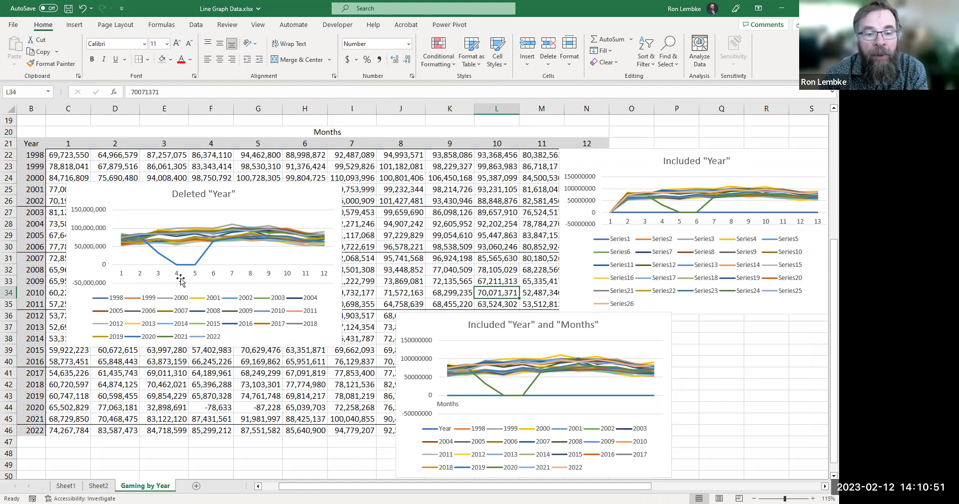
# Step: Delete the flat Year series line from the Included "Year" and "Months" chart
pyautogui.click(453, 407)
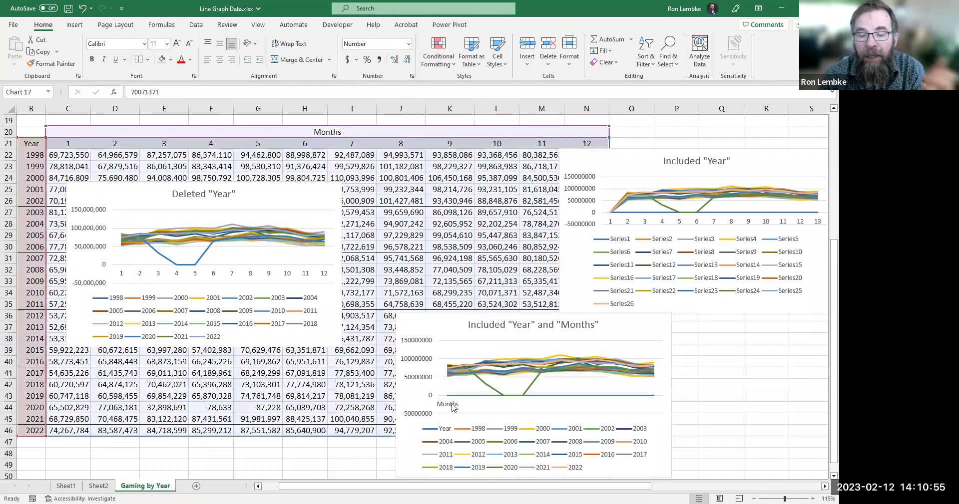
pyautogui.click(567, 397)
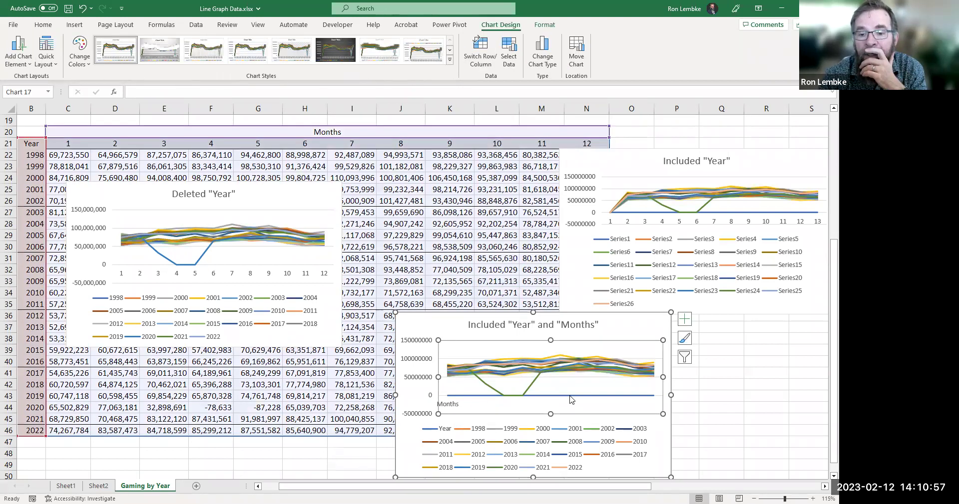
pyautogui.moveTo(571, 400)
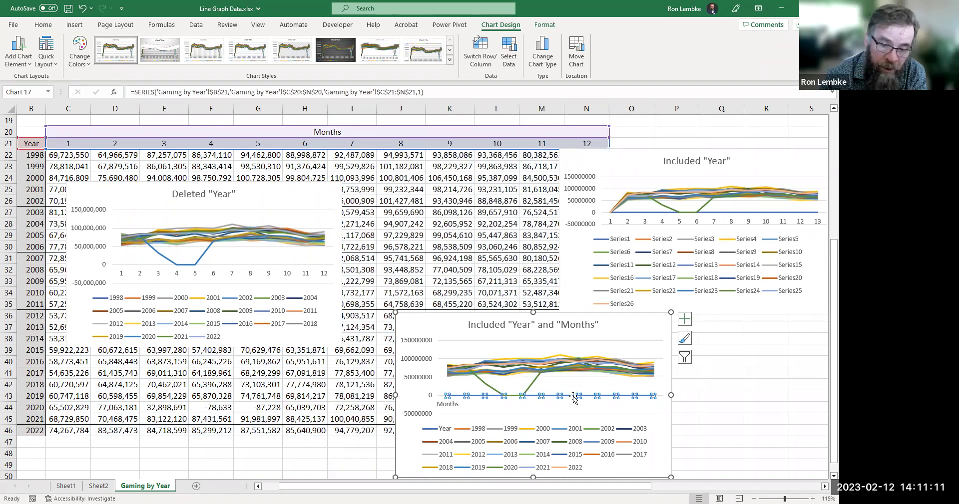
pyautogui.press('Delete')
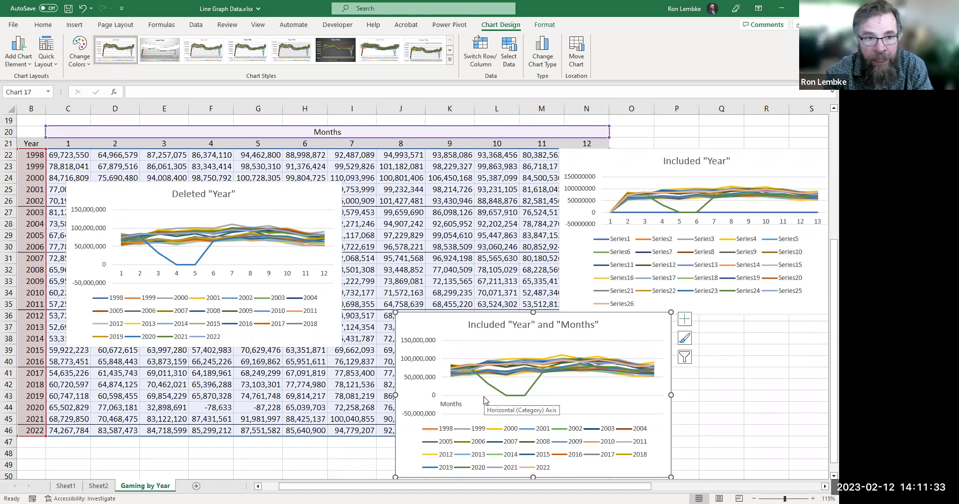
pyautogui.click(512, 211)
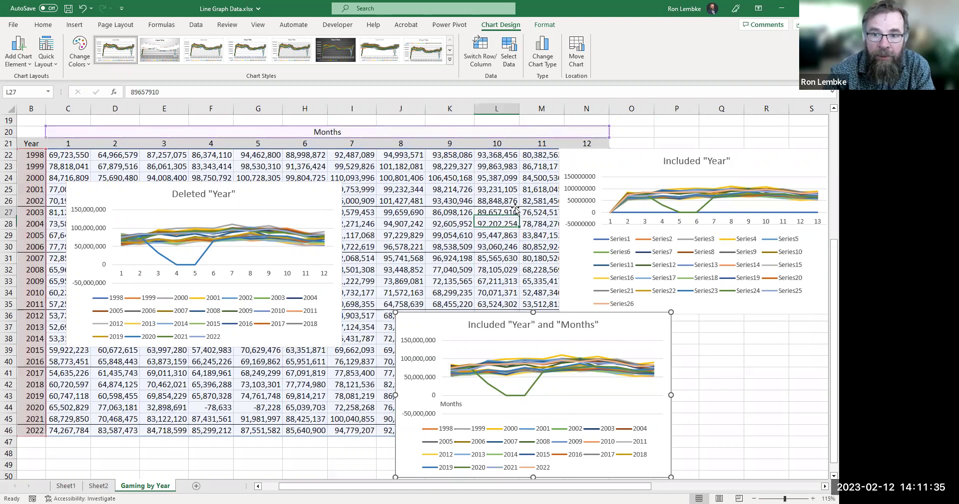
pyautogui.click(25, 139)
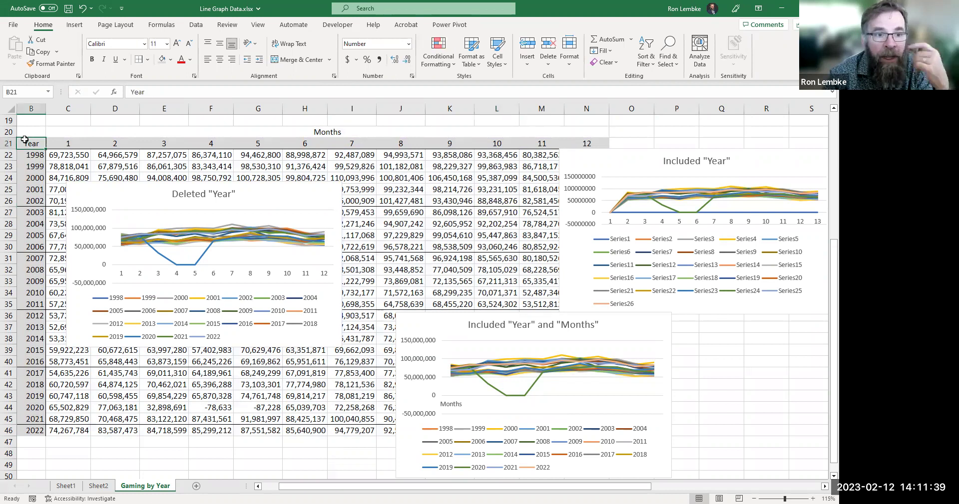
pyautogui.moveTo(25, 140); pyautogui.dragTo(591, 433)
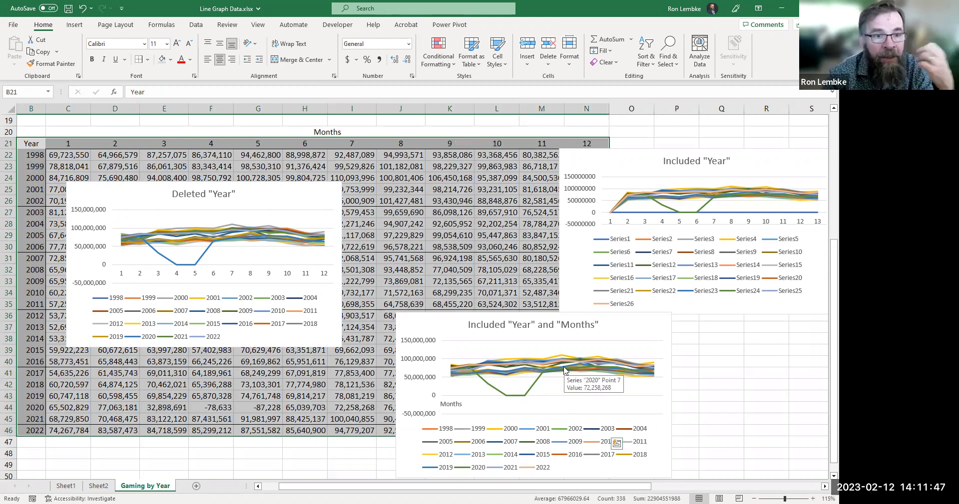
pyautogui.click(28, 146)
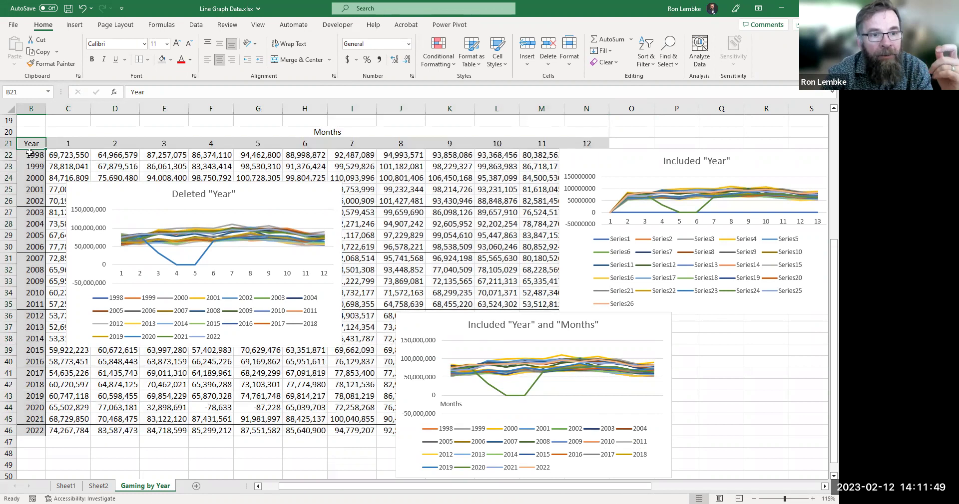
pyautogui.click(31, 153)
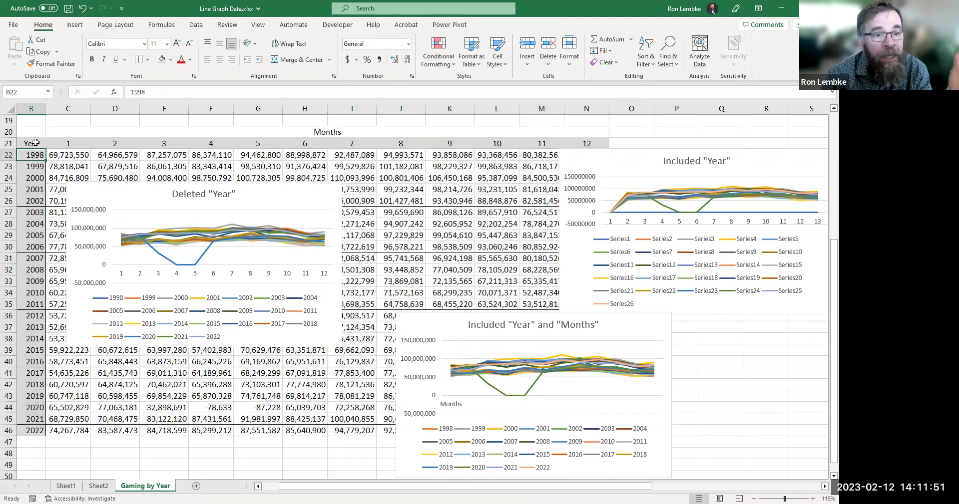
pyautogui.click(35, 143)
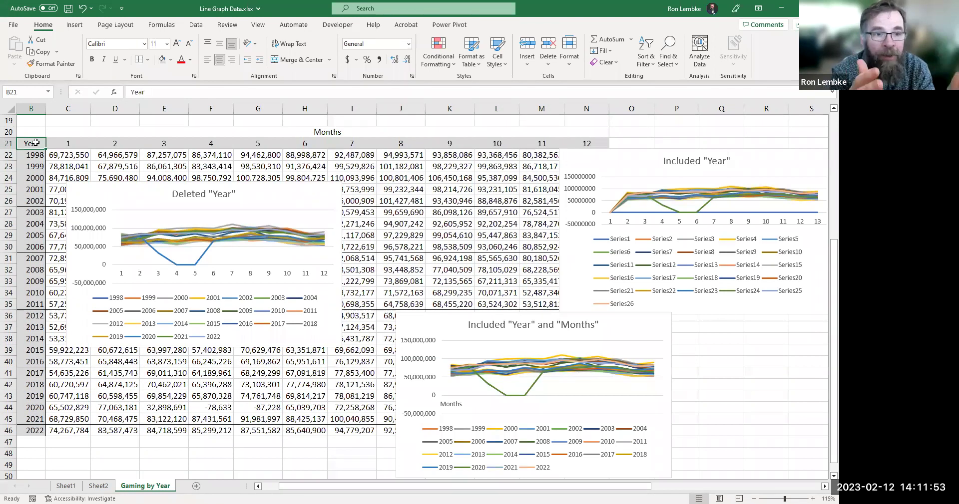
# Step: Clear the Year label from B21 and select the table B21:N46
pyautogui.press('Down')
pyautogui.press('Down')
pyautogui.press('Down')
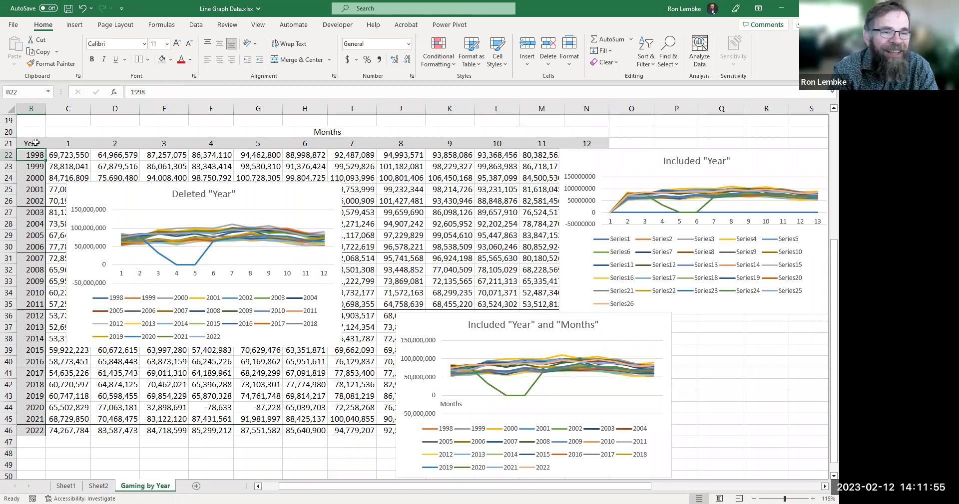
pyautogui.press('Down')
pyautogui.press('Down')
pyautogui.press('Down')
pyautogui.press('Down')
pyautogui.press('Down')
pyautogui.press('Down')
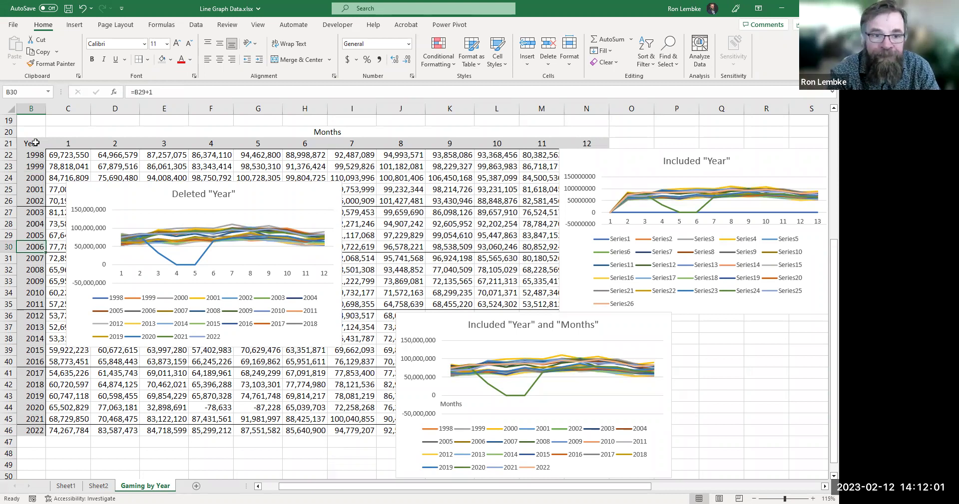
pyautogui.press('Up')
pyautogui.press('Up')
pyautogui.press('Up')
pyautogui.press('Up')
pyautogui.press('Up')
pyautogui.press('Up')
pyautogui.press('Up')
pyautogui.press('Up')
pyautogui.press('Up')
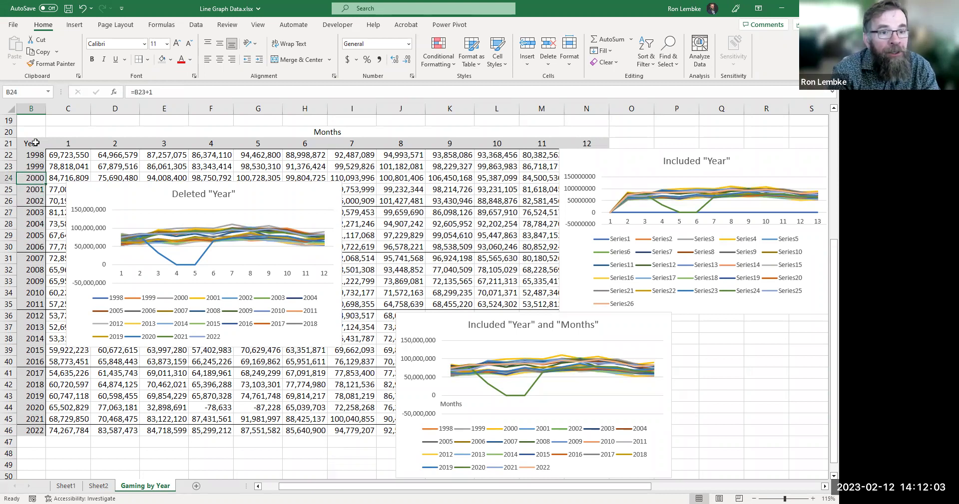
pyautogui.press('Delete')
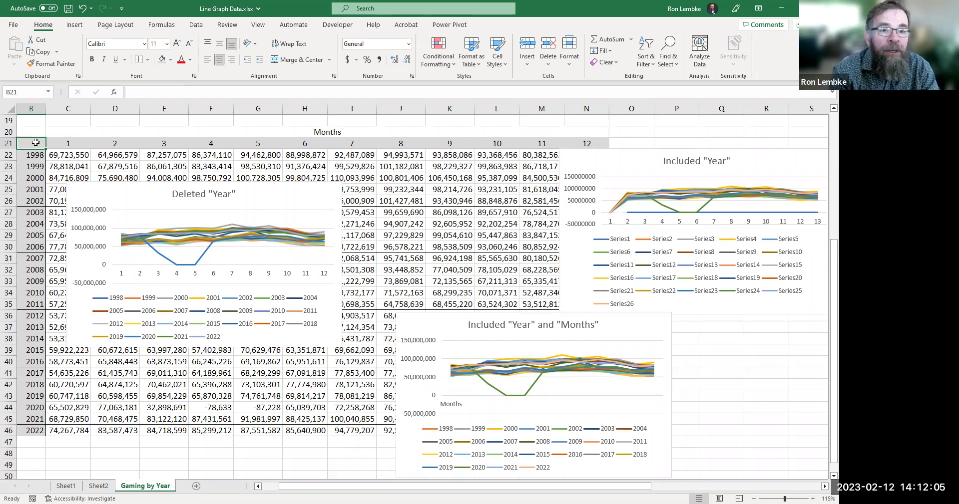
pyautogui.hotkey('shift', 'Right')
pyautogui.hotkey('ctrl', 'shift', 'Right')
pyautogui.hotkey('ctrl', 'shift', 'Down')
pyautogui.hotkey('ctrl', 'shift', 'Down')
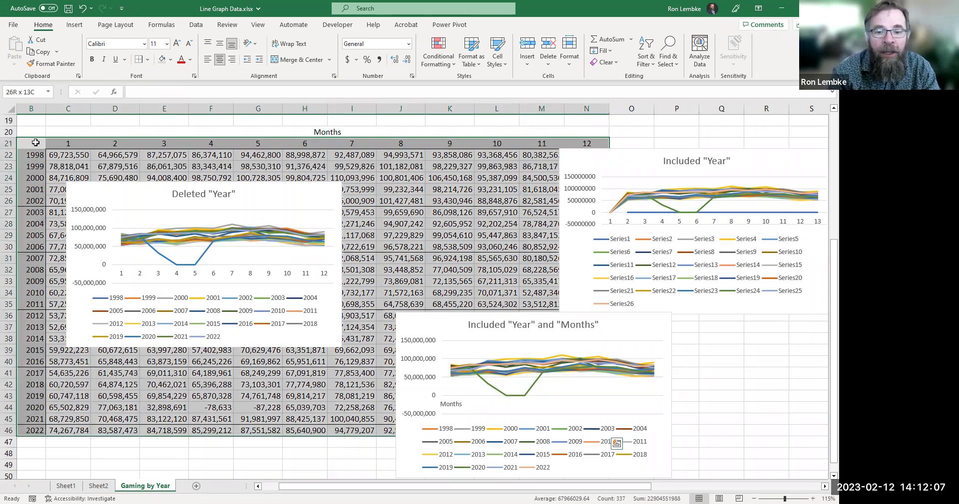
# Step: Insert a line chart with months 1–12 on the x-axis and one series per year
pyautogui.click(75, 26)
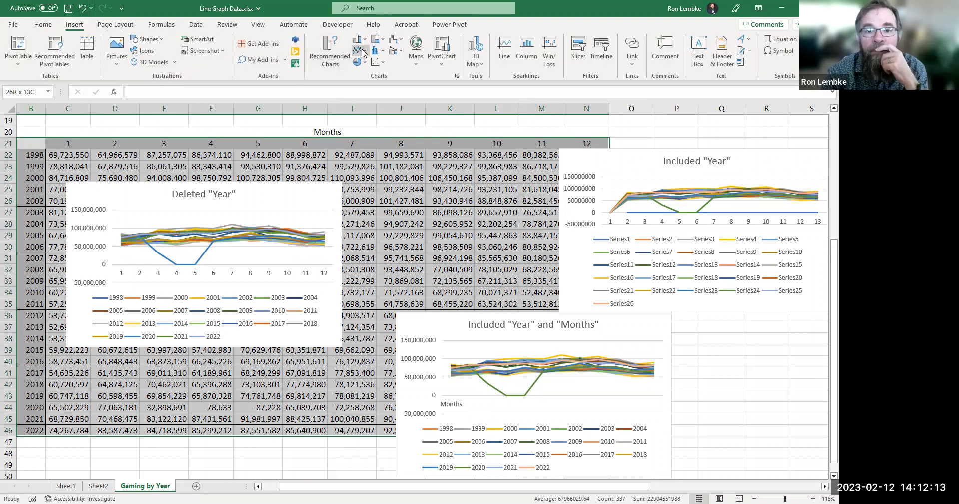
pyautogui.hotkey('alt', 'F1')
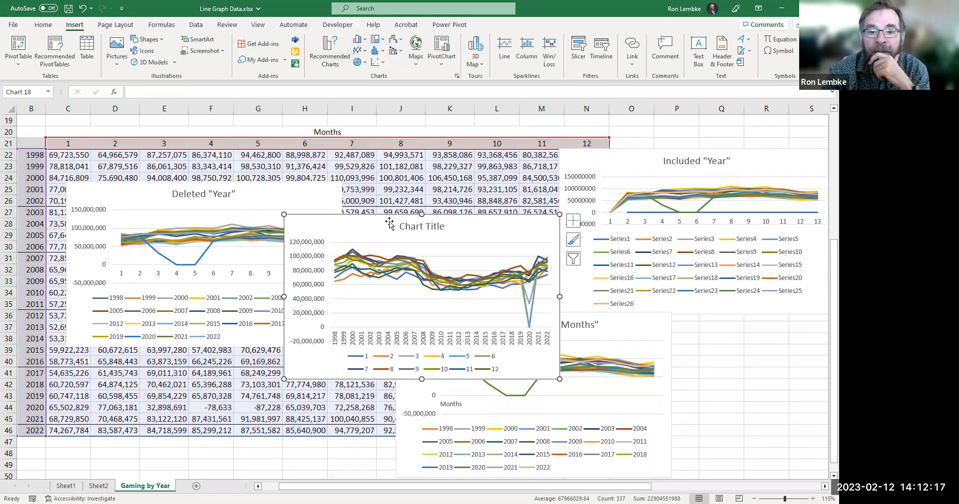
pyautogui.click(481, 49)
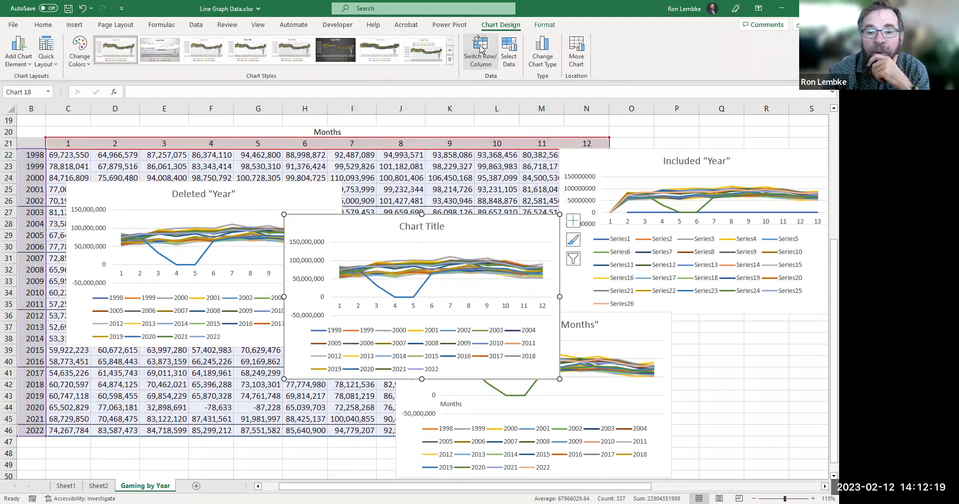